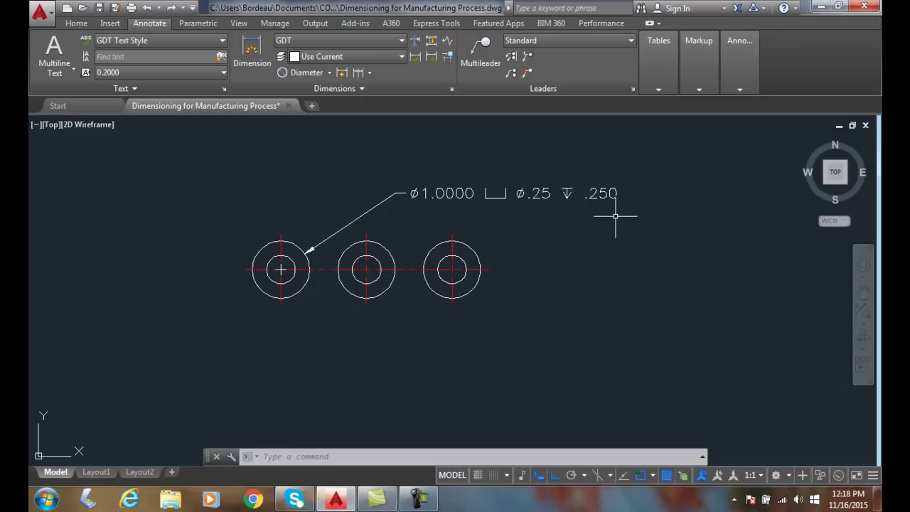
Delete the old counterbore leader note and verify the GDT dimension style's text uses gdt.shx.
{"action": "left_click", "coordinate": [544, 192]}
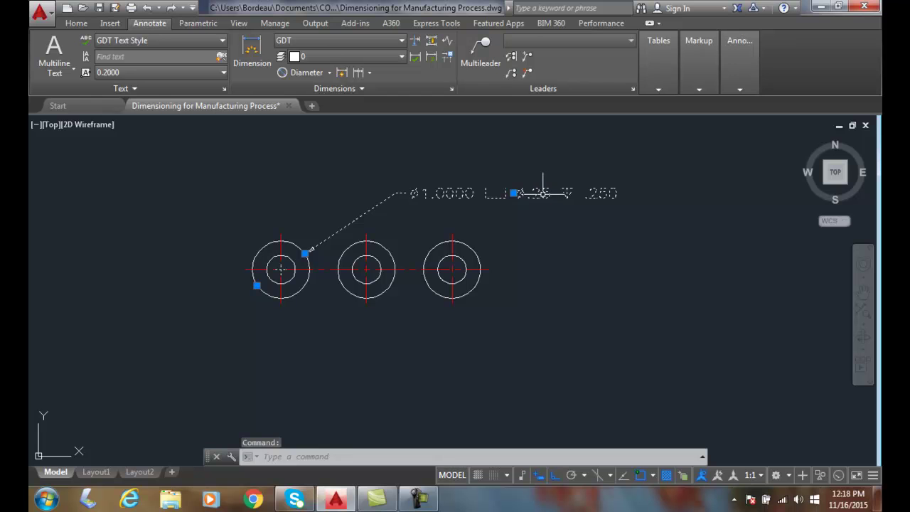
{"action": "key", "text": "Delete"}
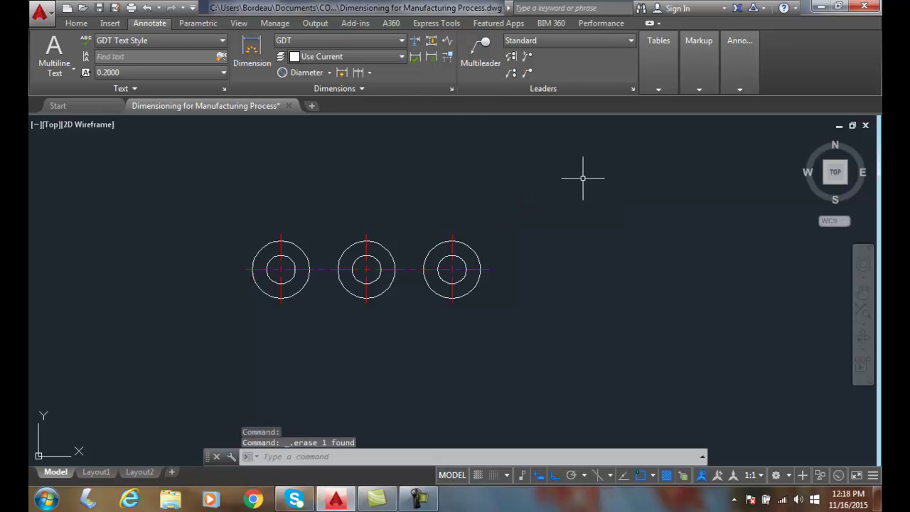
{"action": "left_click", "coordinate": [451, 88]}
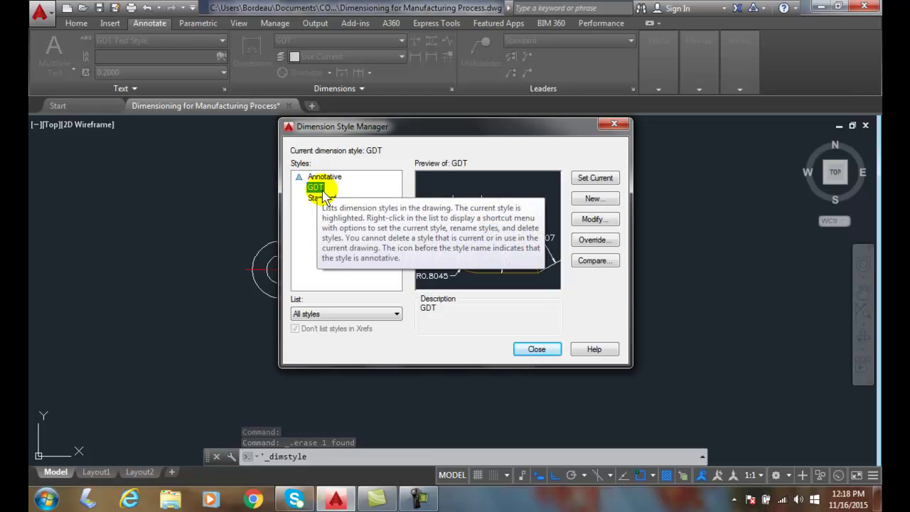
{"action": "left_click", "coordinate": [594, 221]}
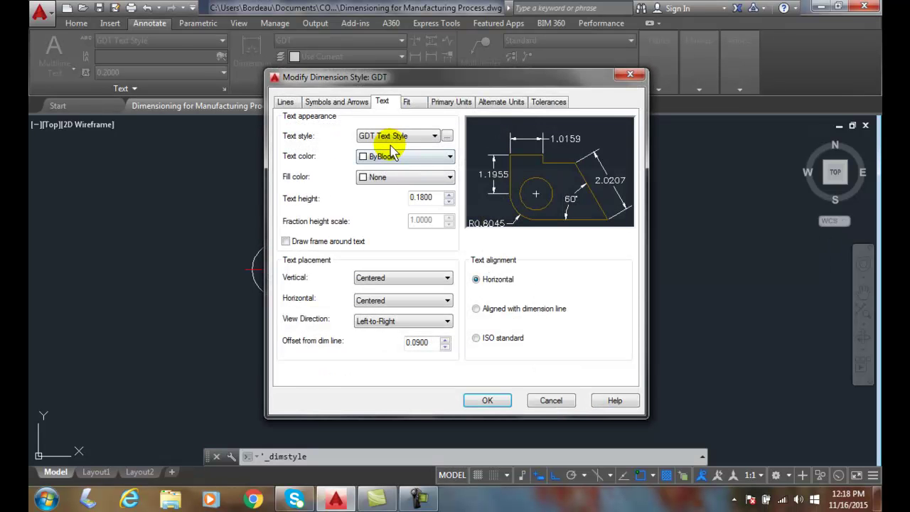
{"action": "left_click", "coordinate": [446, 136]}
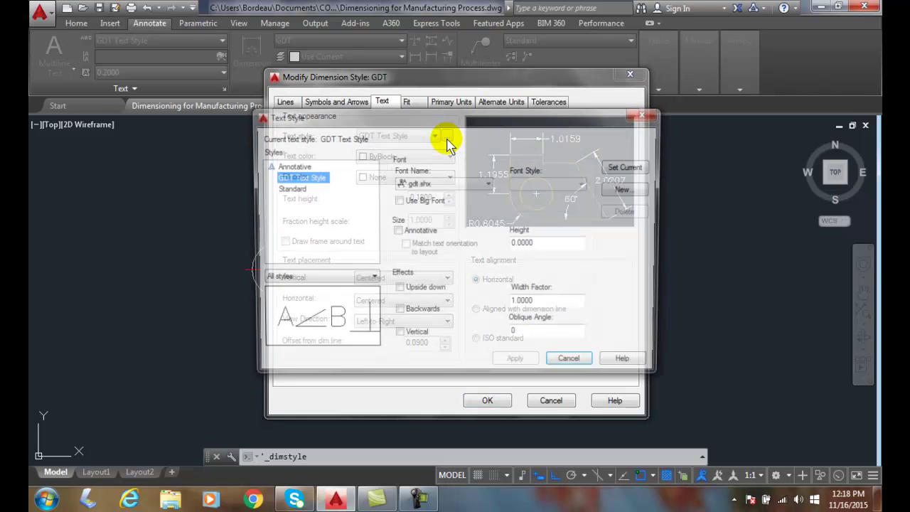
{"action": "left_click", "coordinate": [409, 184]}
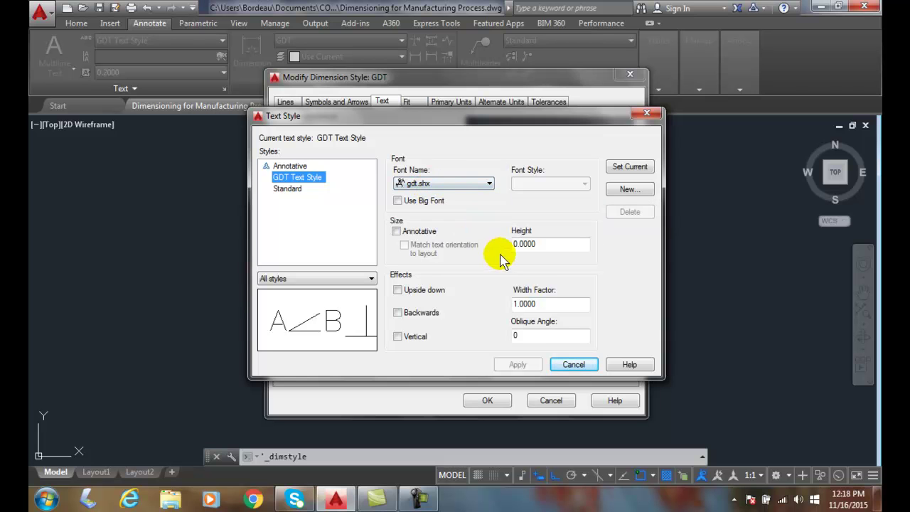
{"action": "left_click", "coordinate": [581, 366]}
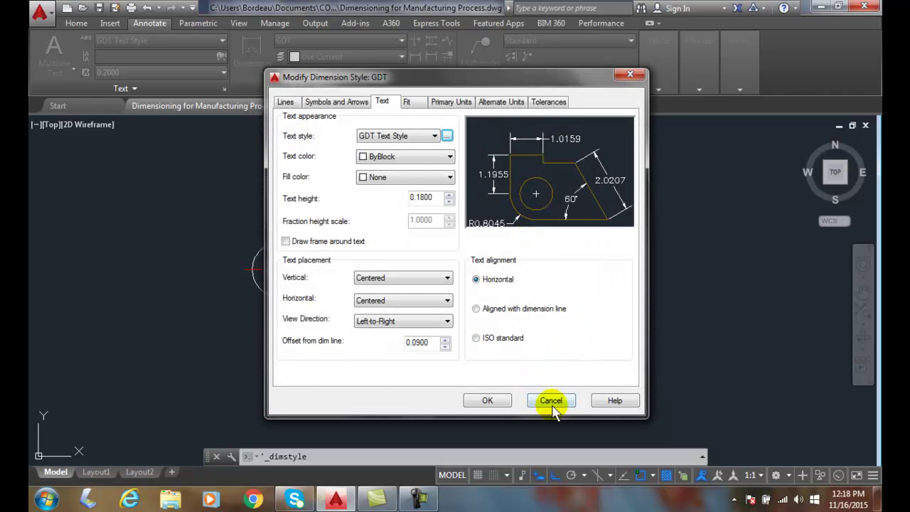
{"action": "left_click", "coordinate": [490, 402]}
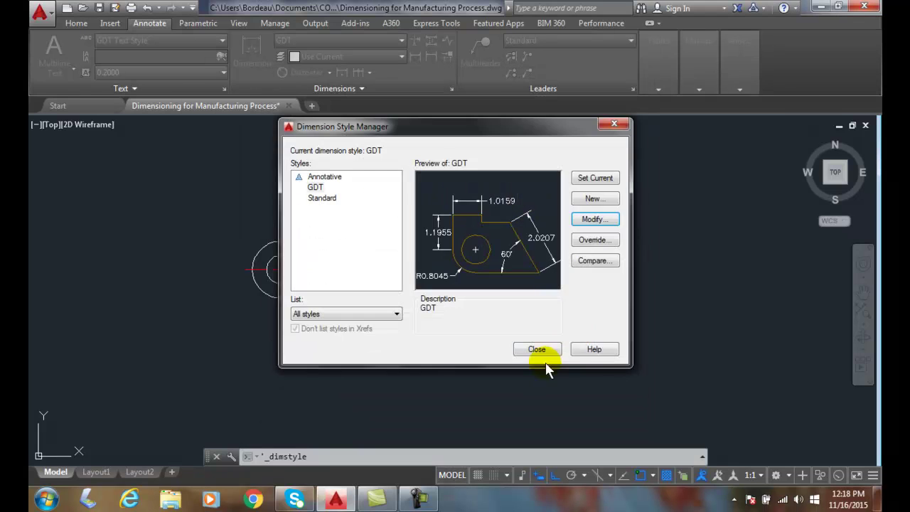
{"action": "left_click", "coordinate": [539, 350]}
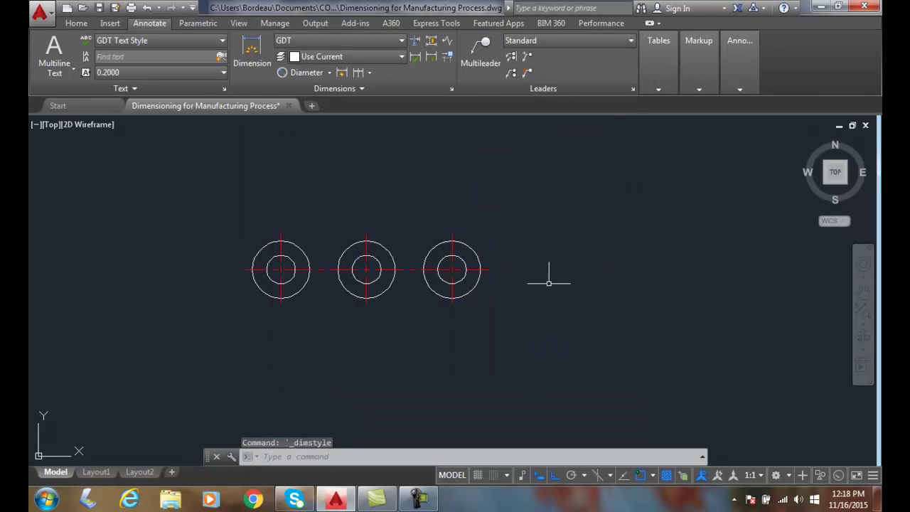
Place a Ø1.0000 diameter dimension on the left hole with its text above and right.
{"action": "left_click", "coordinate": [329, 72]}
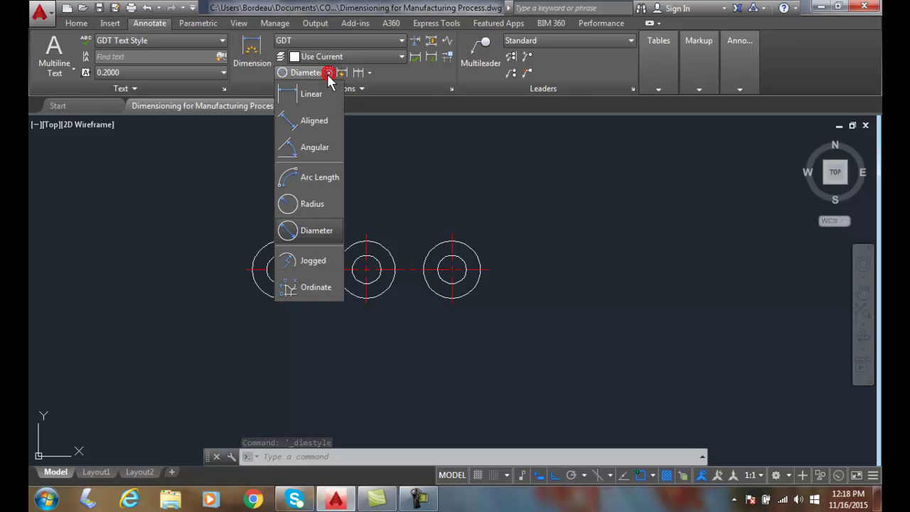
{"action": "left_click", "coordinate": [303, 231]}
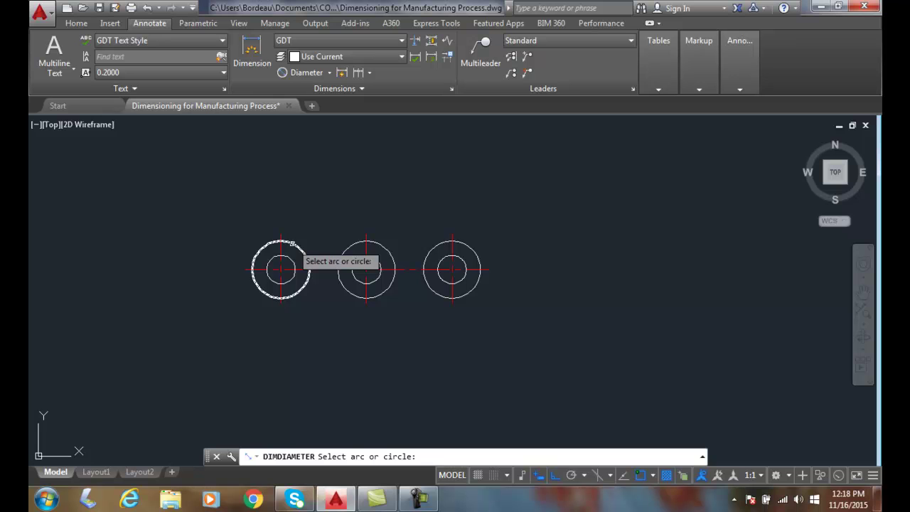
{"action": "left_click", "coordinate": [292, 244]}
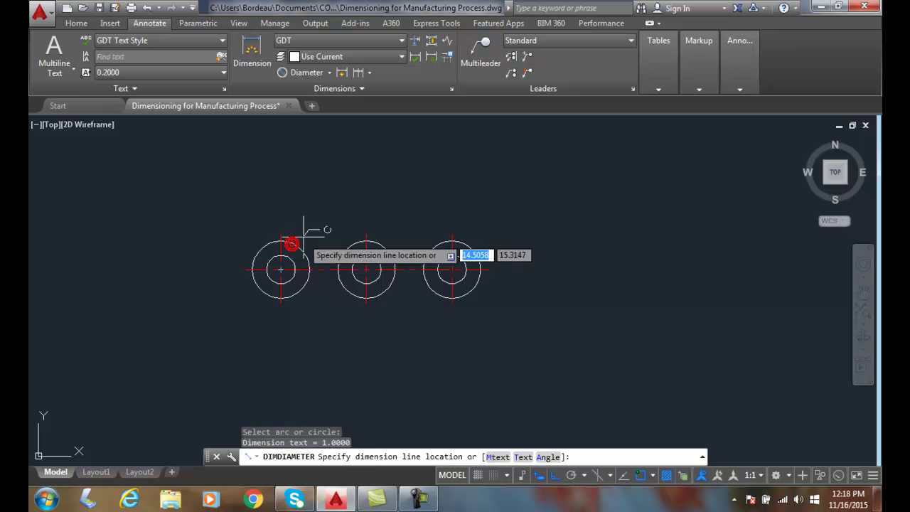
{"action": "left_click", "coordinate": [359, 187]}
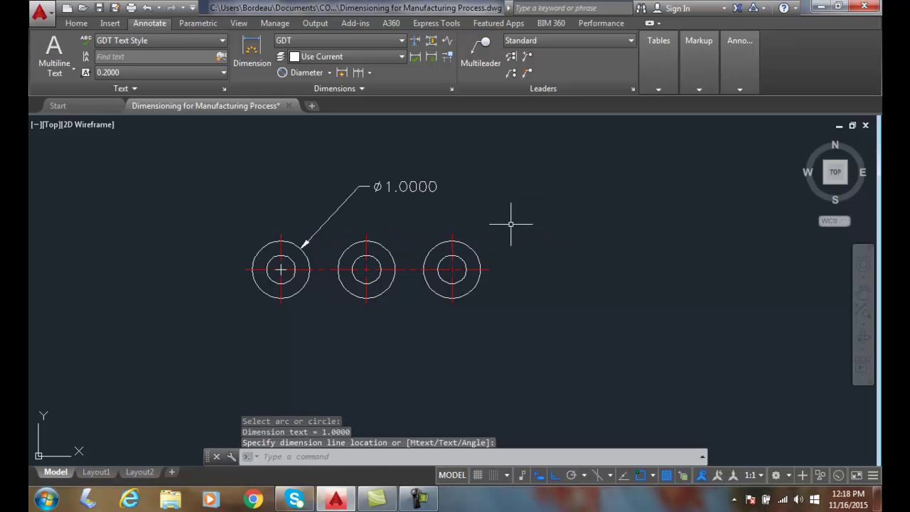
{"action": "left_click", "coordinate": [405, 186]}
Append a counterbore symbol (typed 'v') and a diameter symbol after Ø1.0000 in the dimension text.
{"action": "mouse_move", "coordinate": [405, 186]}
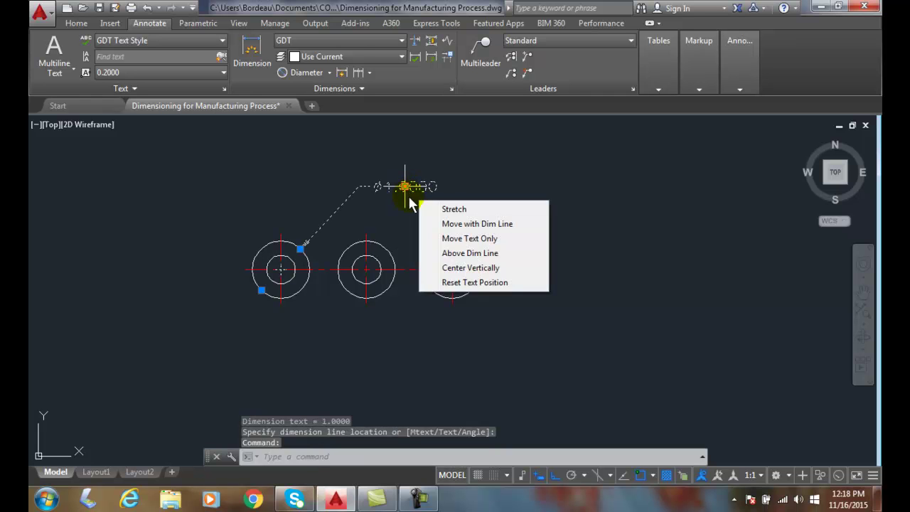
{"action": "double_click", "coordinate": [401, 187]}
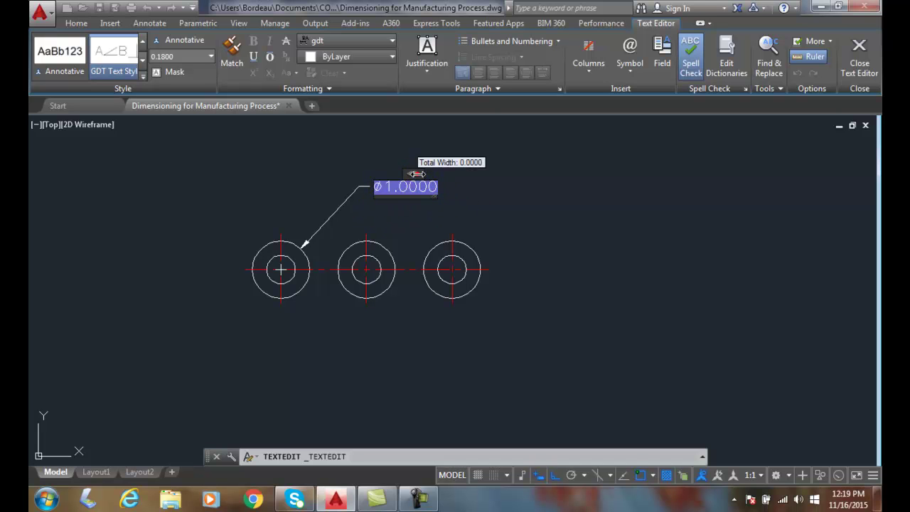
{"action": "left_click_drag", "start_coordinate": [416, 174], "coordinate": [606, 189]}
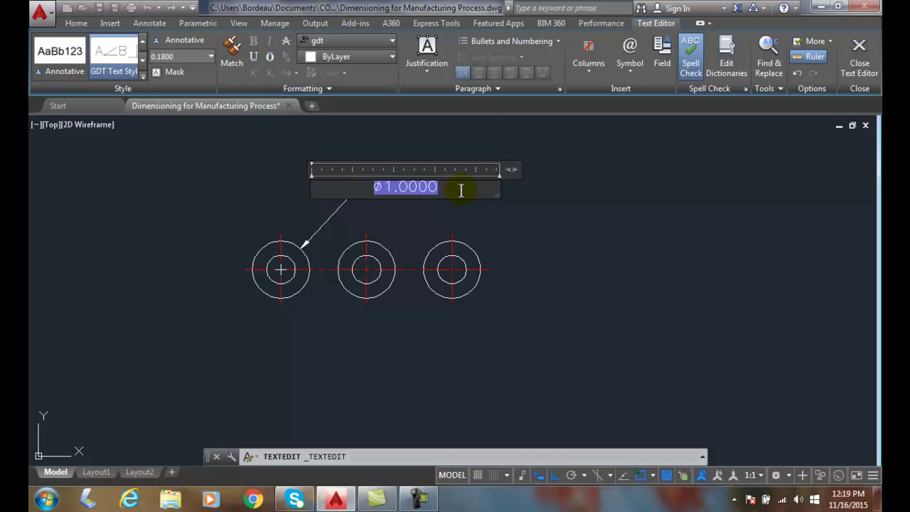
{"action": "type", "text": "v"}
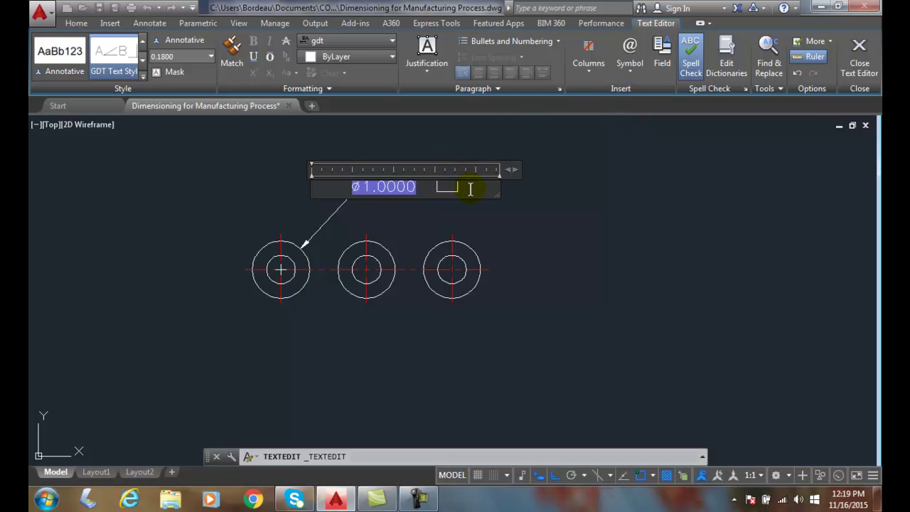
{"action": "left_click", "coordinate": [630, 70]}
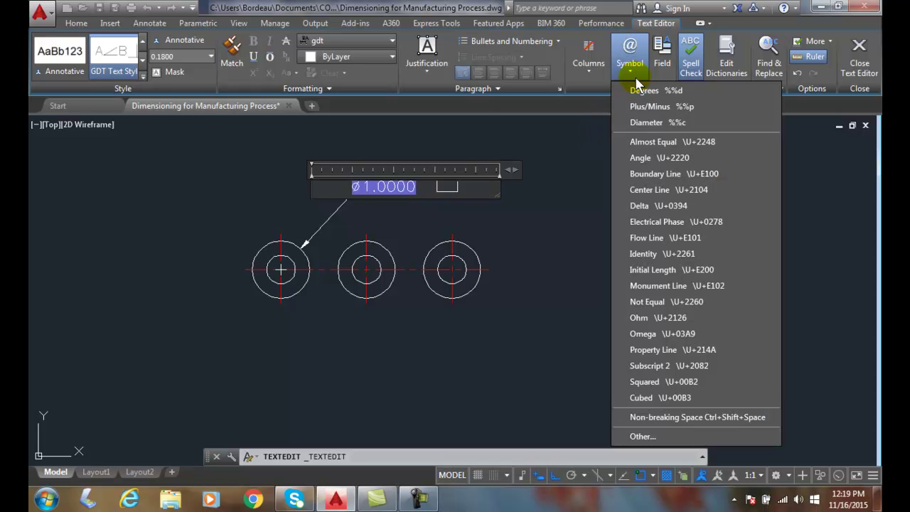
{"action": "left_click", "coordinate": [653, 125]}
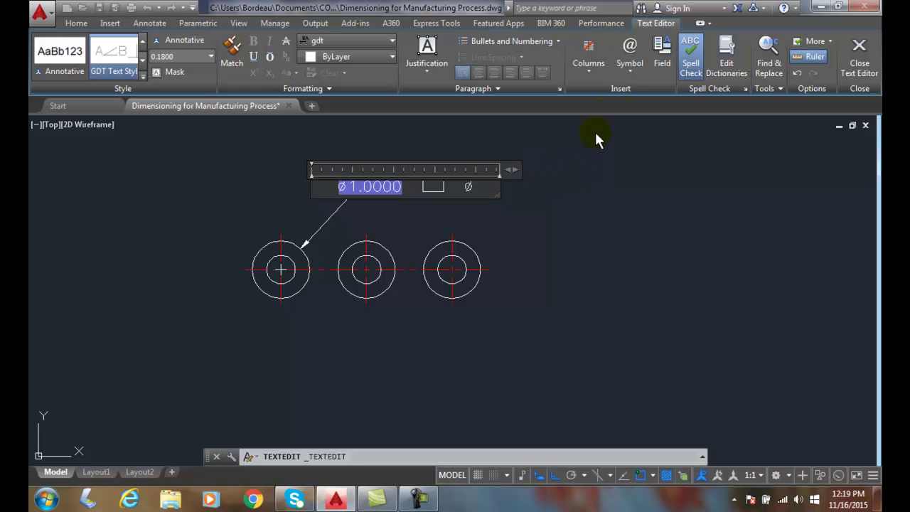
{"action": "left_click", "coordinate": [635, 76]}
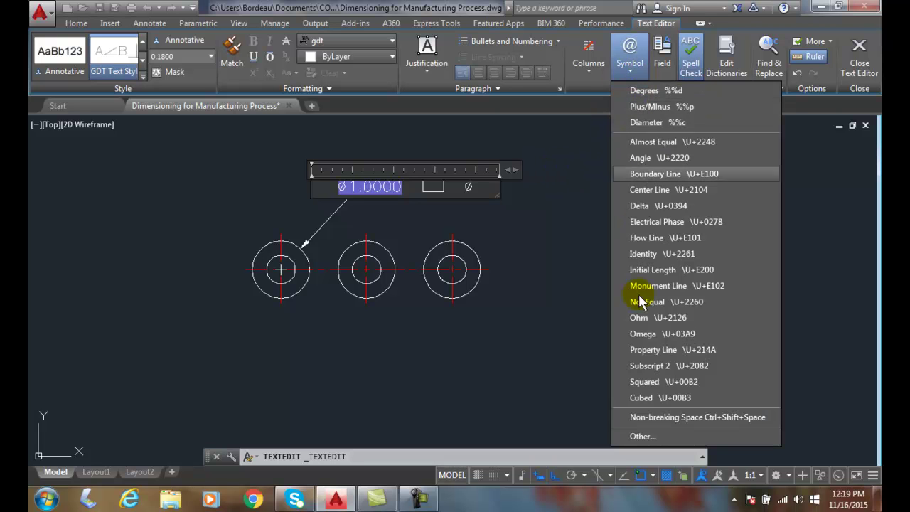
{"action": "left_click", "coordinate": [640, 436]}
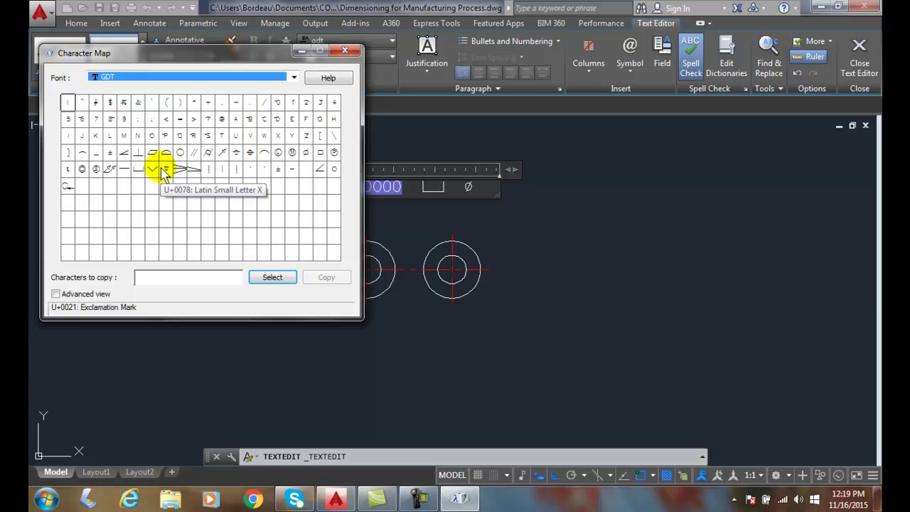
{"action": "left_click", "coordinate": [345, 51]}
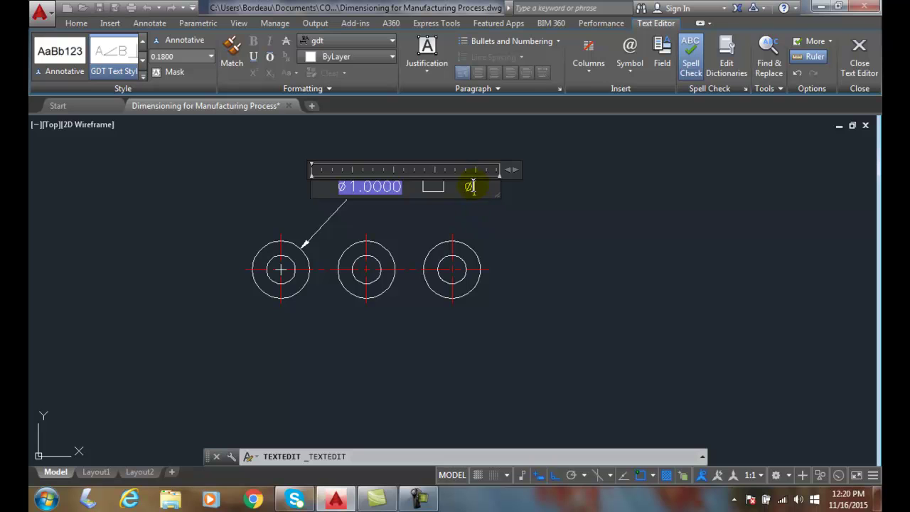
Finish the one-line note with .250, the depth symbol 'x' and .0625, then close the editor.
{"action": "type", "text": ".250"}
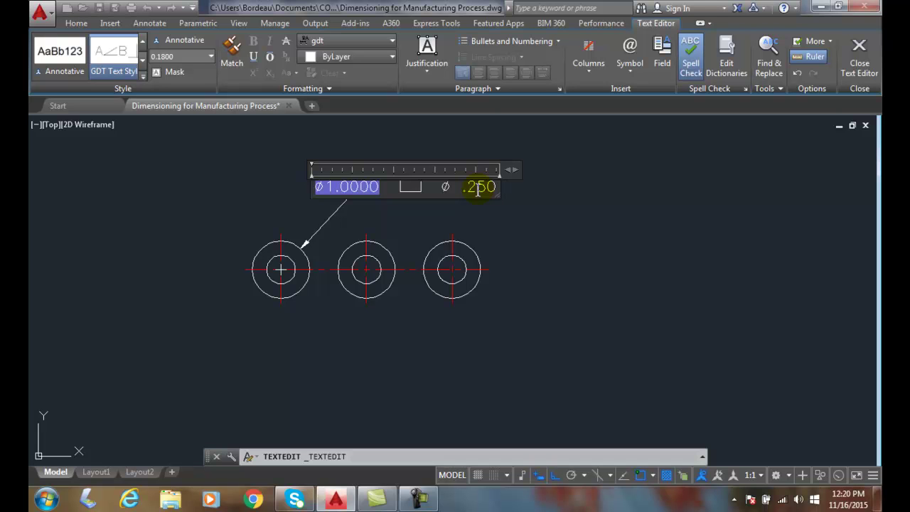
{"action": "key", "text": "Return"}
{"action": "type", "text": "x"}
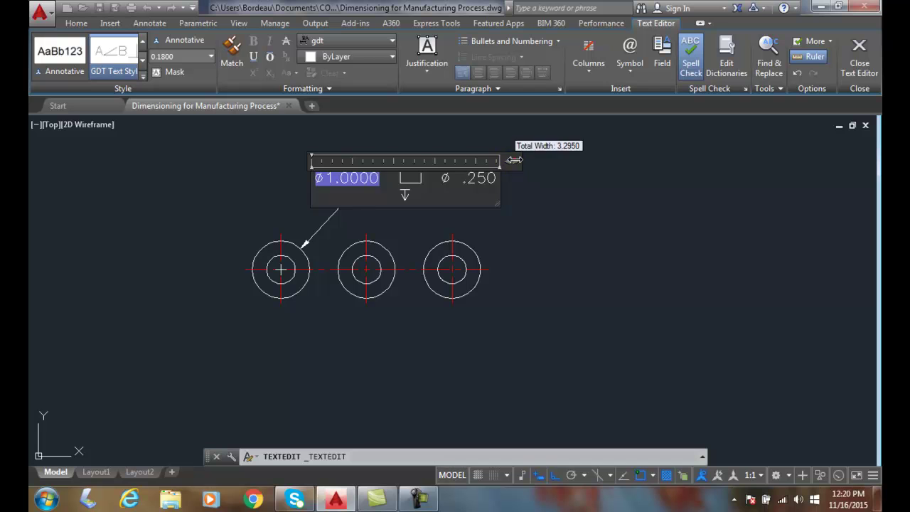
{"action": "left_click_drag", "start_coordinate": [512, 160], "coordinate": [669, 177]}
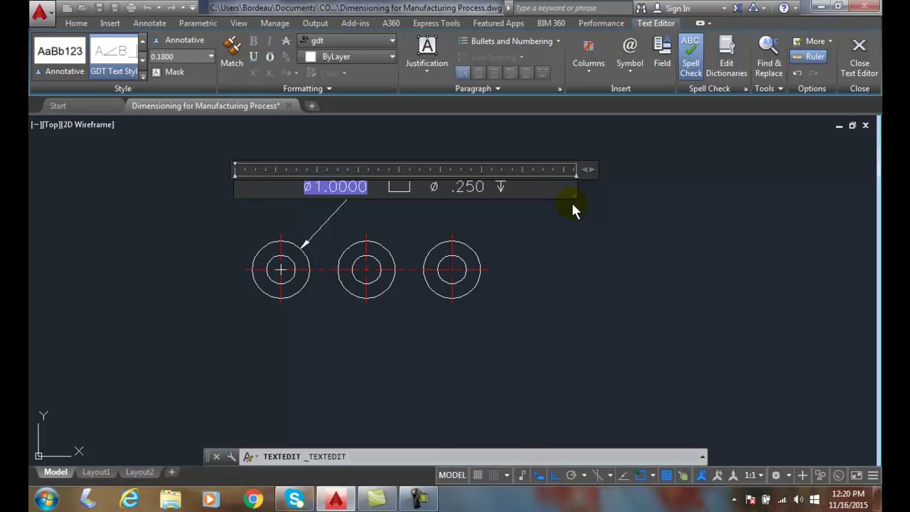
{"action": "type", "text": ".062"}
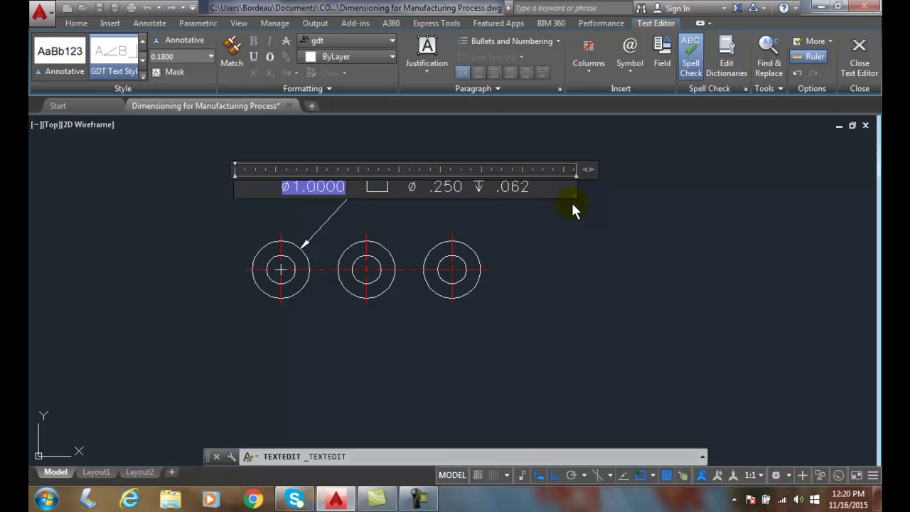
{"action": "type", "text": "5"}
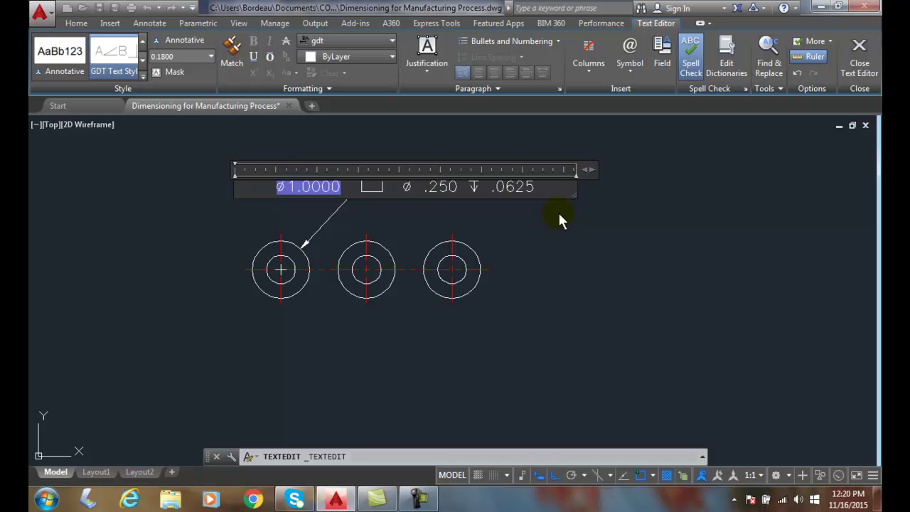
{"action": "left_click", "coordinate": [861, 64]}
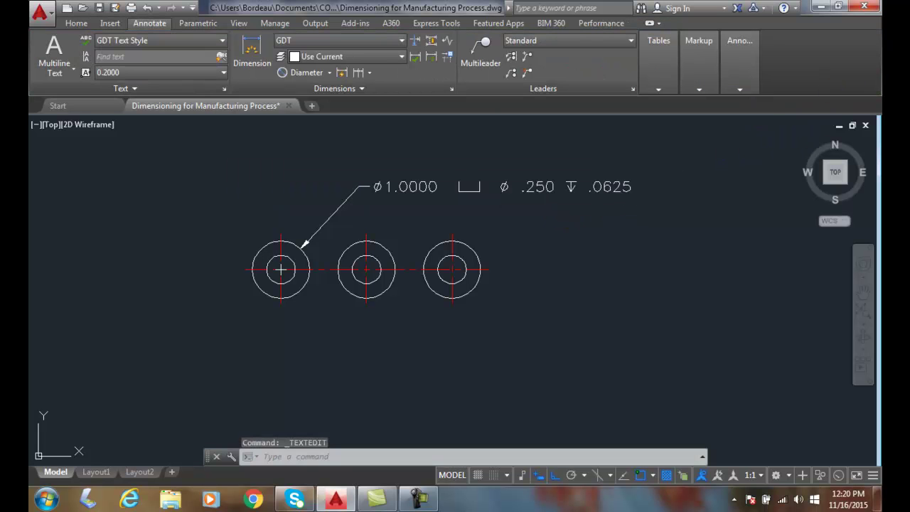
{"action": "left_click", "coordinate": [310, 238]}
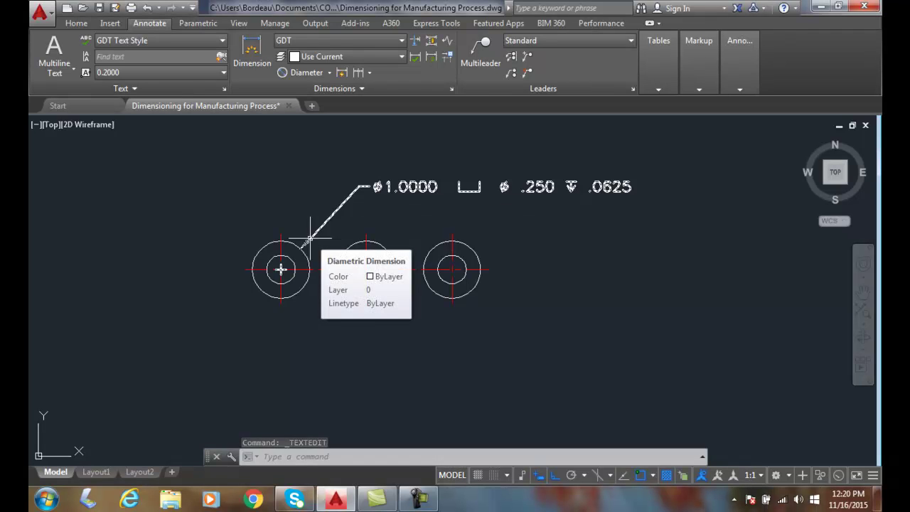
{"action": "key", "text": "Escape"}
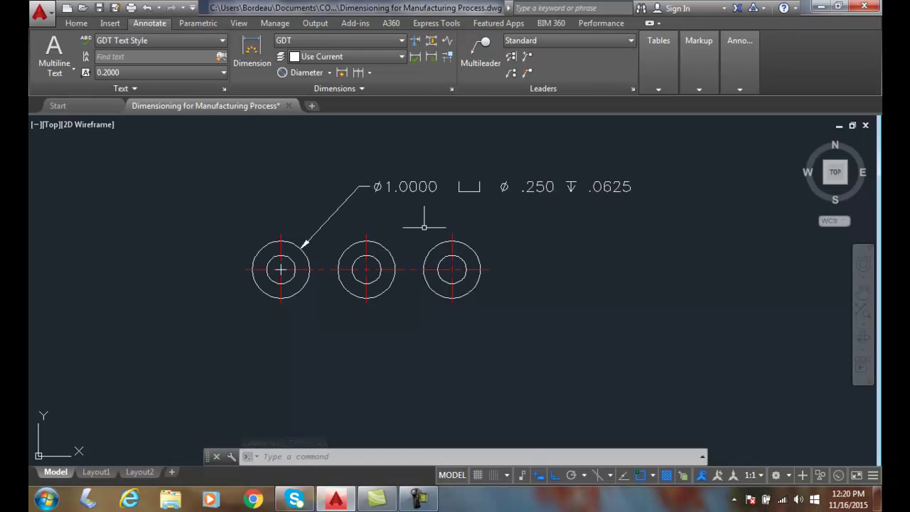